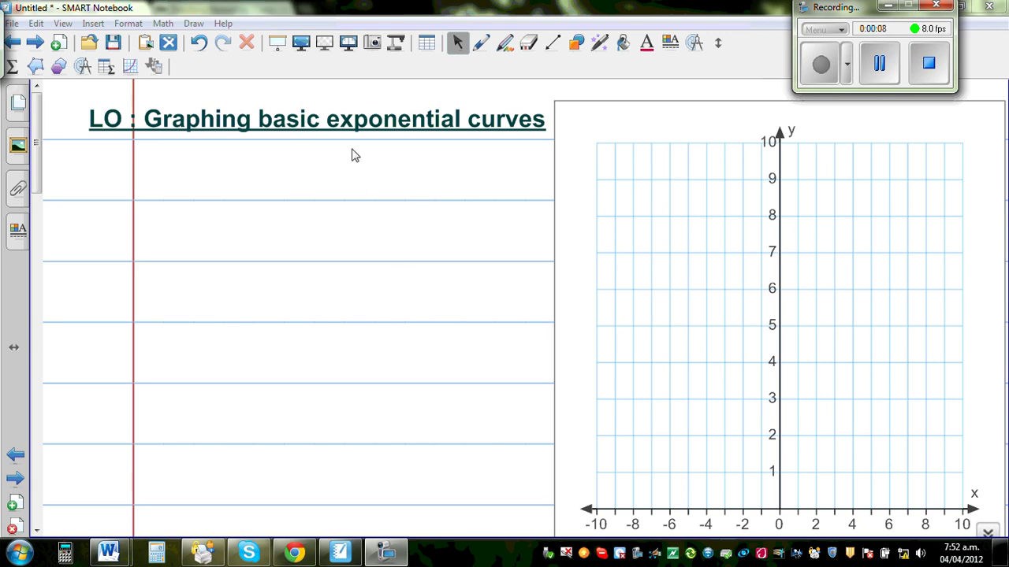
- Nudge the lesson title slightly to the right with the Select tool
mouse_move(340, 131)
mouse_down()
mouse_move(335, 119)
mouse_move(359, 126)
mouse_up()
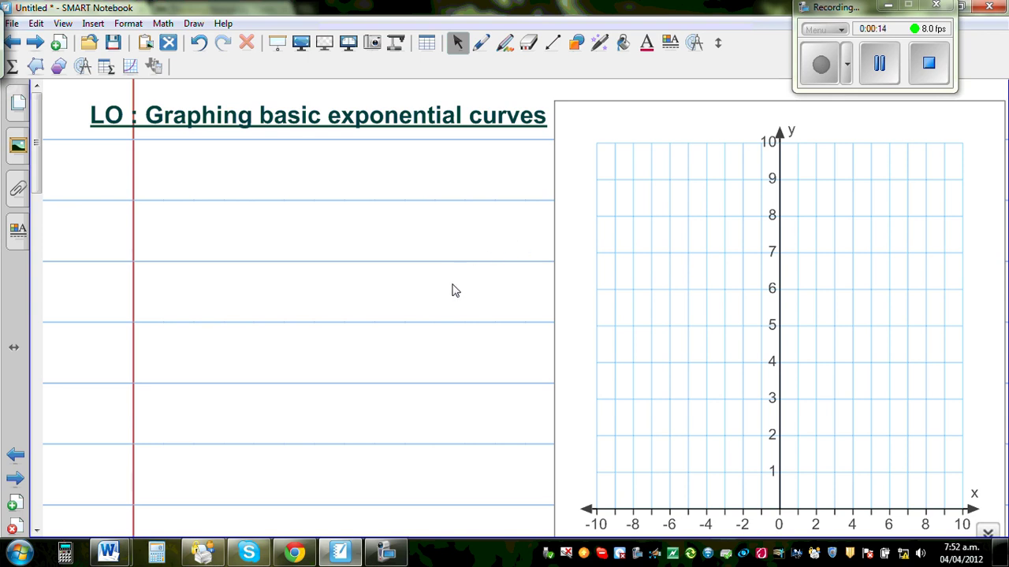
- Handwrite y = 2^x in dark green beneath the title, then switch the pen to dark blue
click(480, 44)
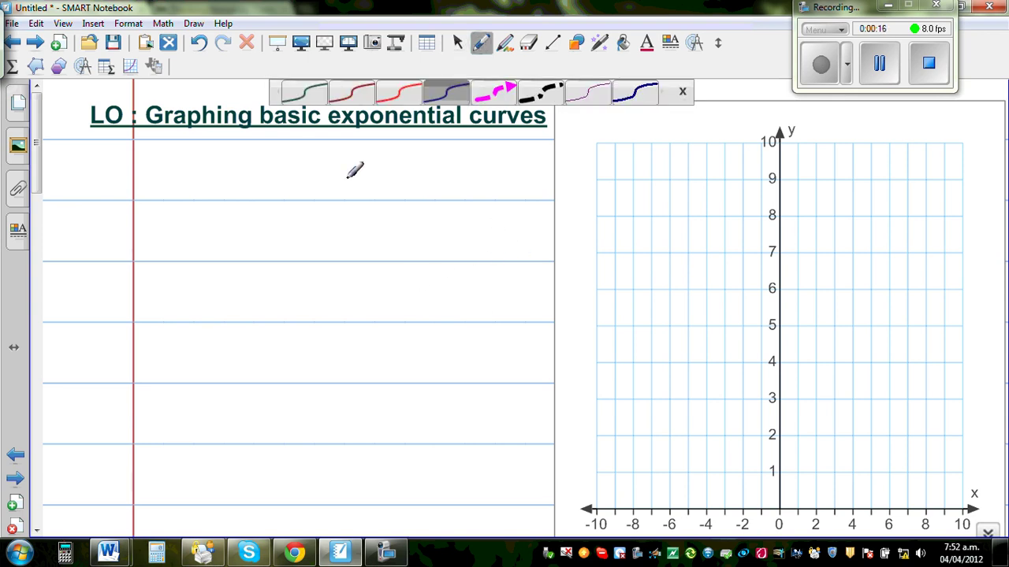
click(298, 98)
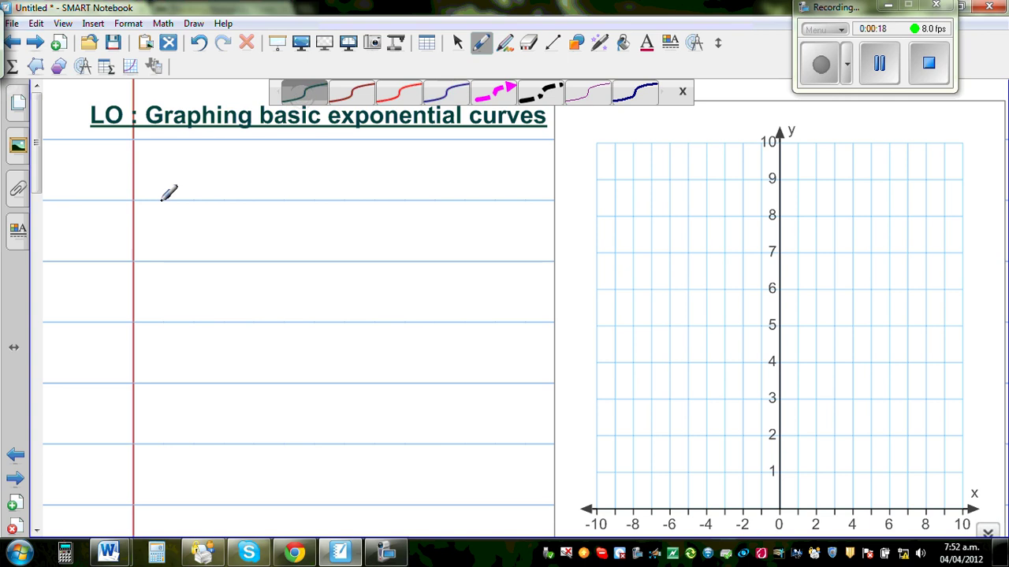
drag(174, 183, 182, 201)
mouse_move(188, 182)
mouse_down()
mouse_move(183, 228)
mouse_move(168, 234)
mouse_up()
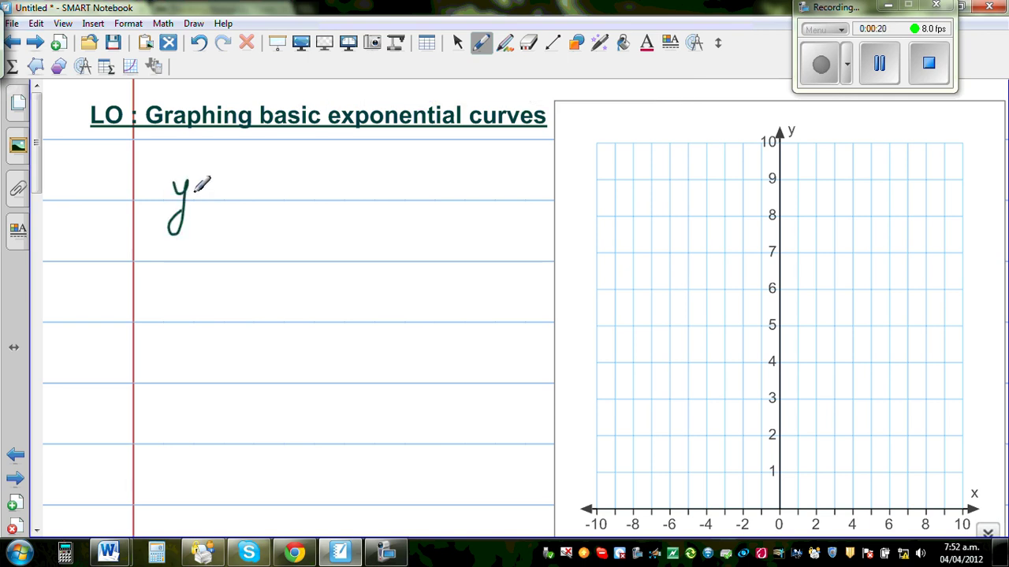
mouse_move(206, 180)
mouse_down()
mouse_move(224, 178)
mouse_move(221, 194)
mouse_move(269, 192)
mouse_move(283, 156)
mouse_move(293, 164)
mouse_up()
drag(303, 151, 306, 162)
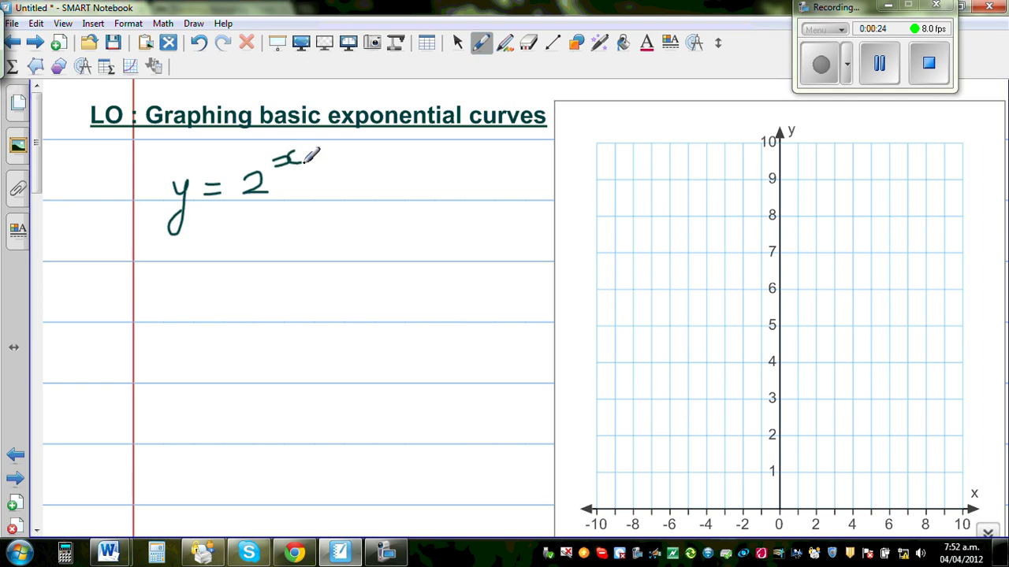
click(481, 44)
click(445, 94)
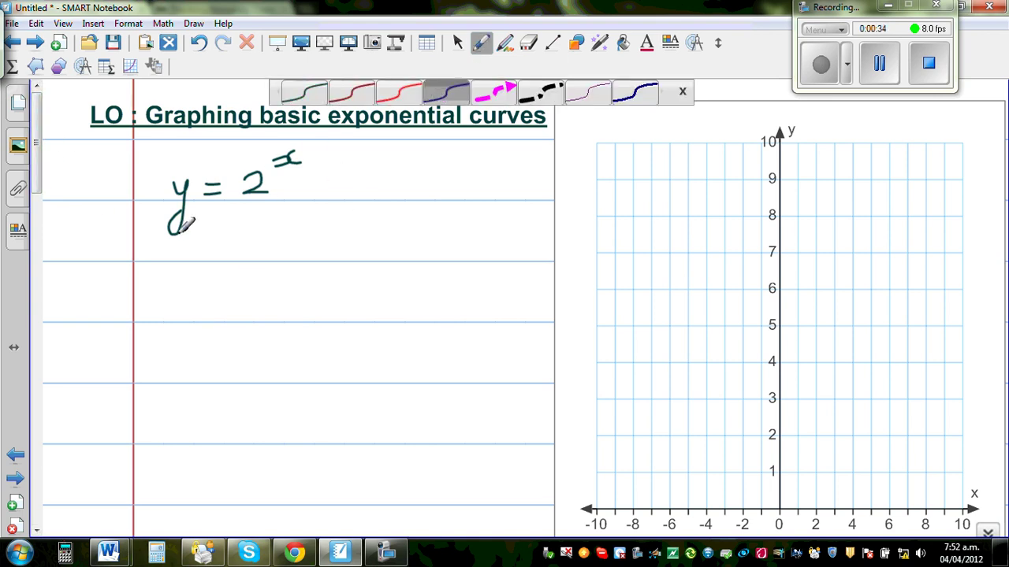
- Write underlined x and y column headings and the first row, 0 and 2⁰
mouse_move(157, 246)
mouse_down()
mouse_move(189, 250)
mouse_move(162, 260)
mouse_move(194, 263)
mouse_up()
mouse_move(279, 249)
mouse_down()
mouse_move(297, 245)
mouse_move(282, 285)
mouse_move(308, 260)
mouse_up()
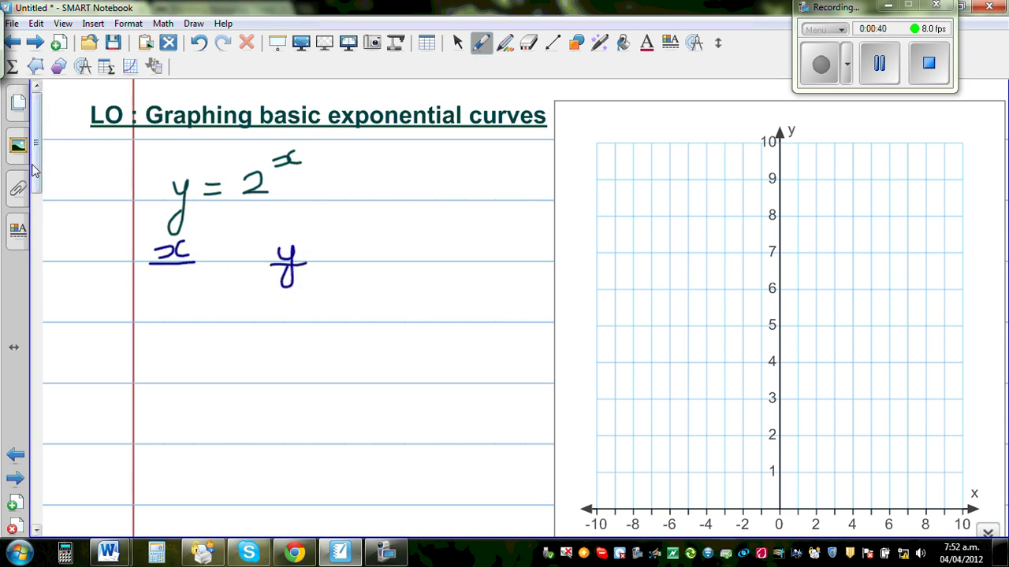
drag(37, 170, 37, 176)
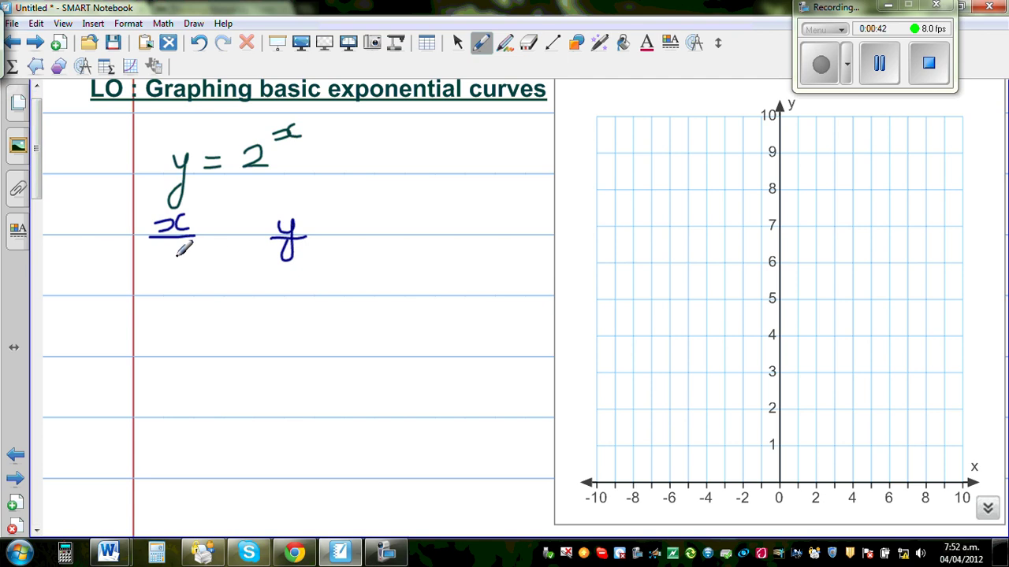
mouse_move(177, 251)
mouse_down()
mouse_move(181, 267)
mouse_move(186, 251)
mouse_up()
mouse_move(301, 247)
mouse_down()
mouse_move(312, 251)
mouse_move(303, 266)
mouse_move(320, 266)
mouse_move(322, 241)
mouse_move(371, 268)
mouse_up()
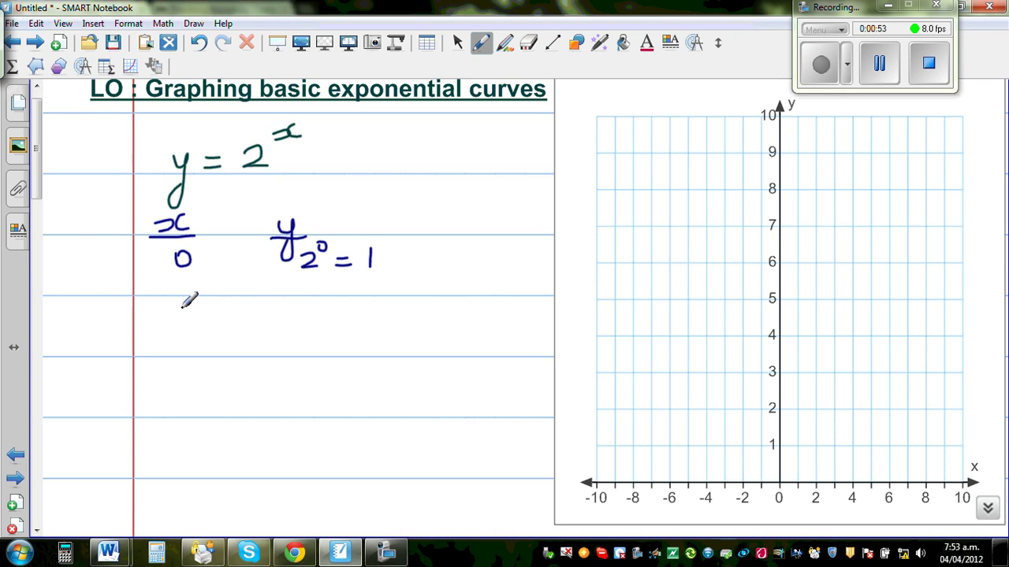
- Add rows x = 1, 2, 3 with 2¹ = 2, 2² = 4 and 2³ = 8
drag(181, 307, 180, 324)
mouse_move(291, 301)
mouse_down()
mouse_move(309, 319)
mouse_move(314, 298)
mouse_move(348, 316)
mouse_move(364, 301)
mouse_move(373, 318)
mouse_up()
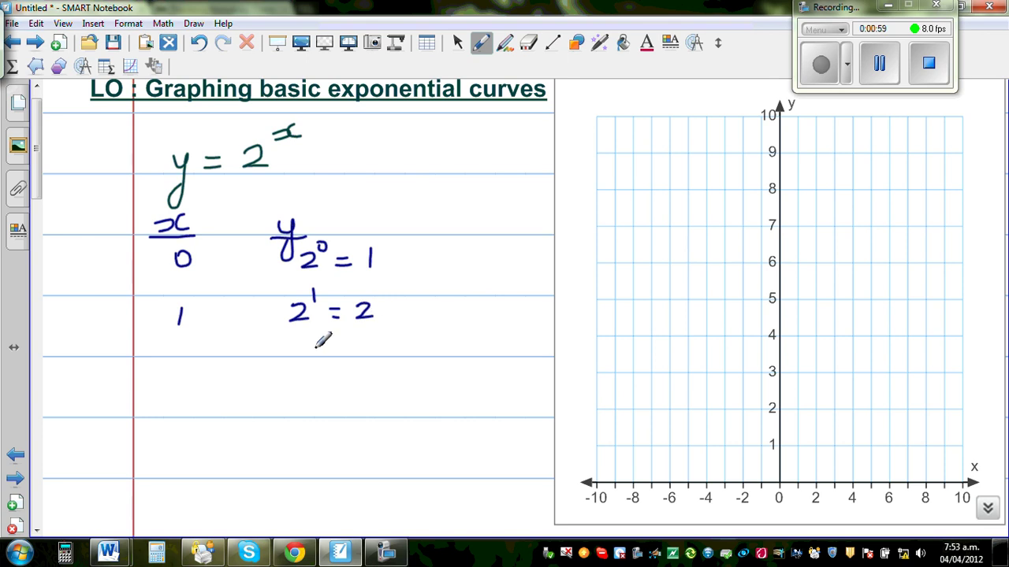
drag(180, 339, 200, 352)
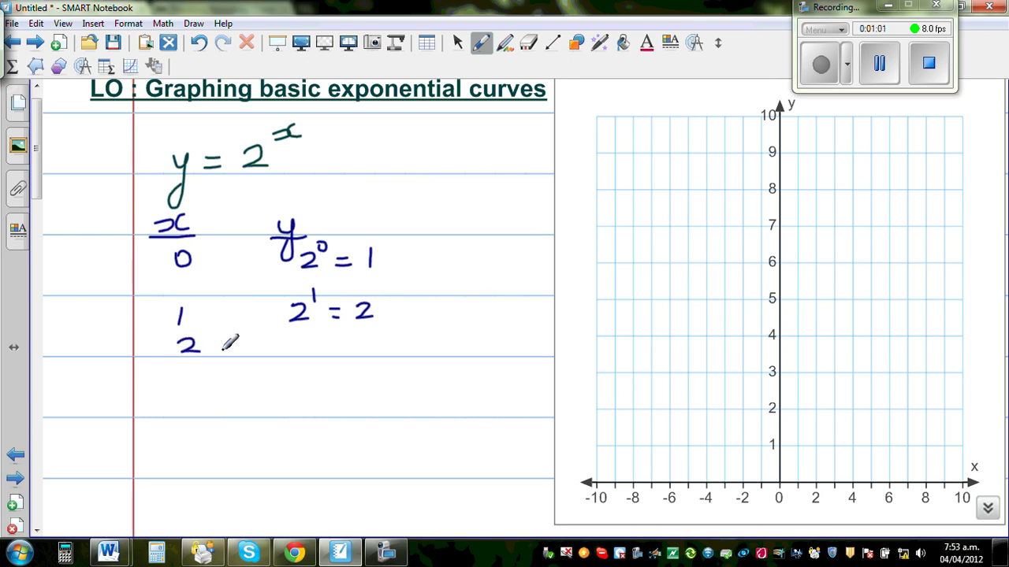
mouse_move(288, 335)
mouse_down()
mouse_move(306, 348)
mouse_move(320, 330)
mouse_move(348, 335)
mouse_up()
mouse_move(333, 345)
mouse_down()
mouse_move(373, 344)
mouse_move(367, 351)
mouse_up()
mouse_move(182, 371)
mouse_down()
mouse_move(200, 375)
mouse_move(183, 386)
mouse_up()
mouse_move(285, 369)
mouse_down()
mouse_move(303, 382)
mouse_move(314, 371)
mouse_move(356, 372)
mouse_move(355, 381)
mouse_move(381, 364)
mouse_up()
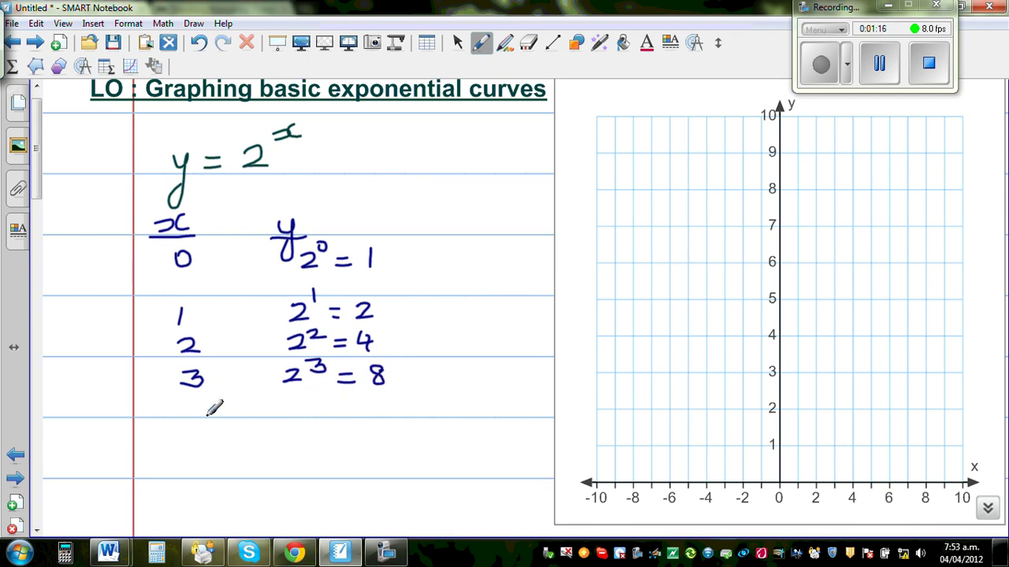
- Add rows x = 4 and 5 with 2⁴ = 16 and 2⁵ = 32
mouse_move(186, 394)
mouse_down()
mouse_move(202, 409)
mouse_move(194, 418)
mouse_up()
mouse_move(282, 398)
mouse_down()
mouse_move(298, 408)
mouse_move(356, 401)
mouse_move(366, 411)
mouse_up()
drag(384, 392, 379, 401)
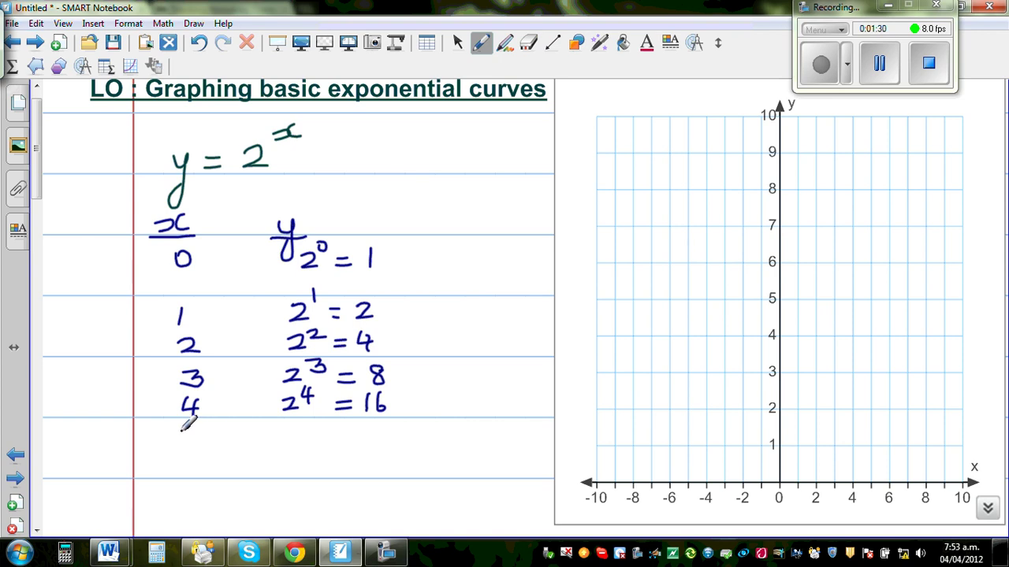
drag(186, 429, 184, 446)
drag(186, 429, 204, 429)
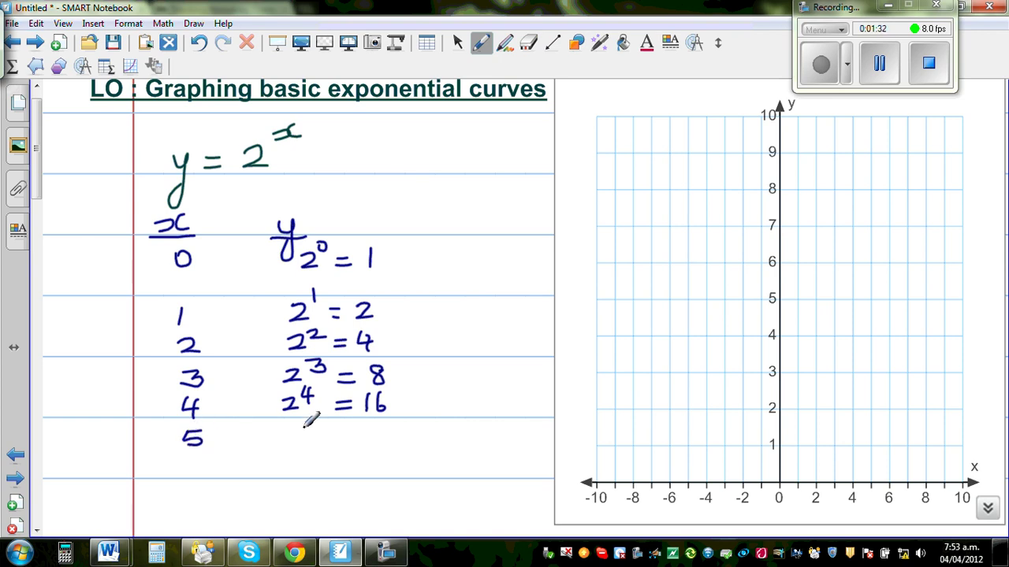
mouse_move(285, 432)
mouse_down()
mouse_move(306, 445)
mouse_move(315, 432)
mouse_move(308, 438)
mouse_up()
mouse_move(312, 421)
mouse_down()
mouse_move(356, 436)
mouse_move(392, 424)
mouse_move(392, 439)
mouse_move(427, 444)
mouse_up()
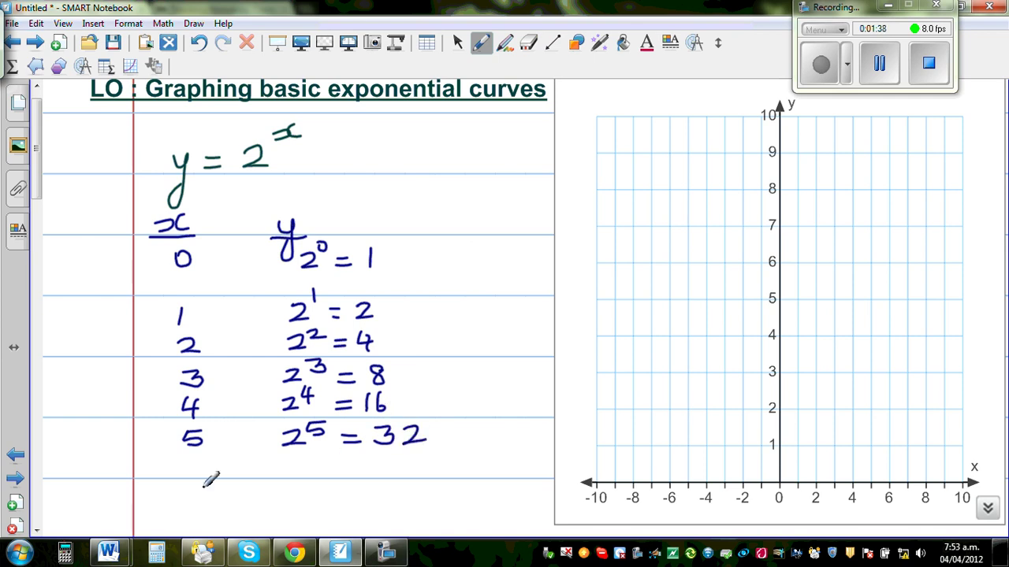
- Add rows x = 6 and 7 with 2⁶ = 64 and 2⁷ = 128
mouse_move(198, 457)
mouse_down()
mouse_move(191, 470)
mouse_move(200, 466)
mouse_up()
mouse_move(276, 464)
mouse_down()
mouse_move(294, 473)
mouse_move(368, 459)
mouse_move(371, 468)
mouse_move(421, 465)
mouse_up()
drag(416, 453, 416, 476)
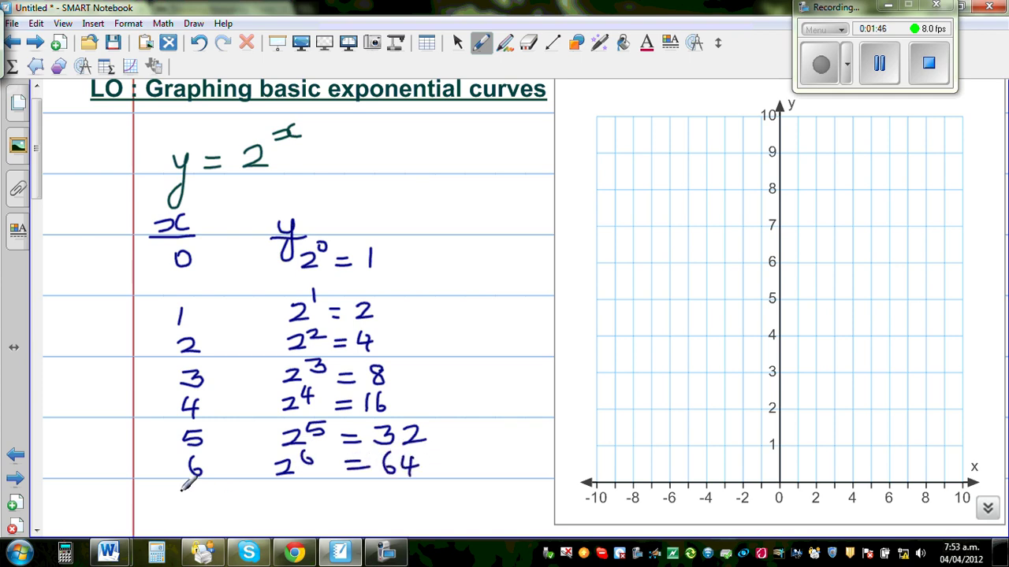
drag(186, 490, 197, 506)
mouse_move(281, 492)
mouse_down()
mouse_move(289, 505)
mouse_move(366, 491)
mouse_move(367, 501)
mouse_move(426, 505)
mouse_move(425, 488)
mouse_up()
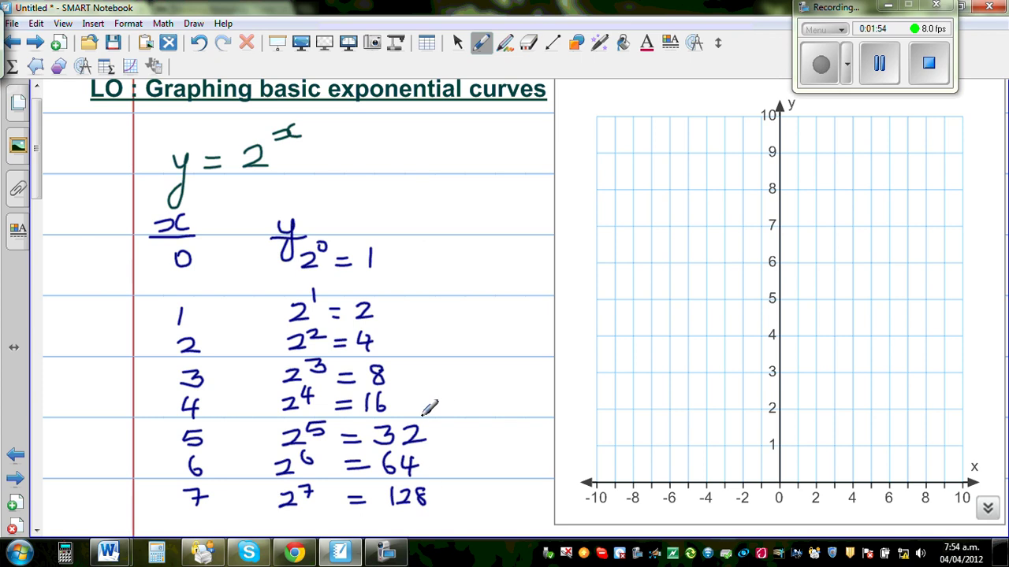
- Switch to the dark red pen and plot the point (1, 2) on the grid
click(484, 44)
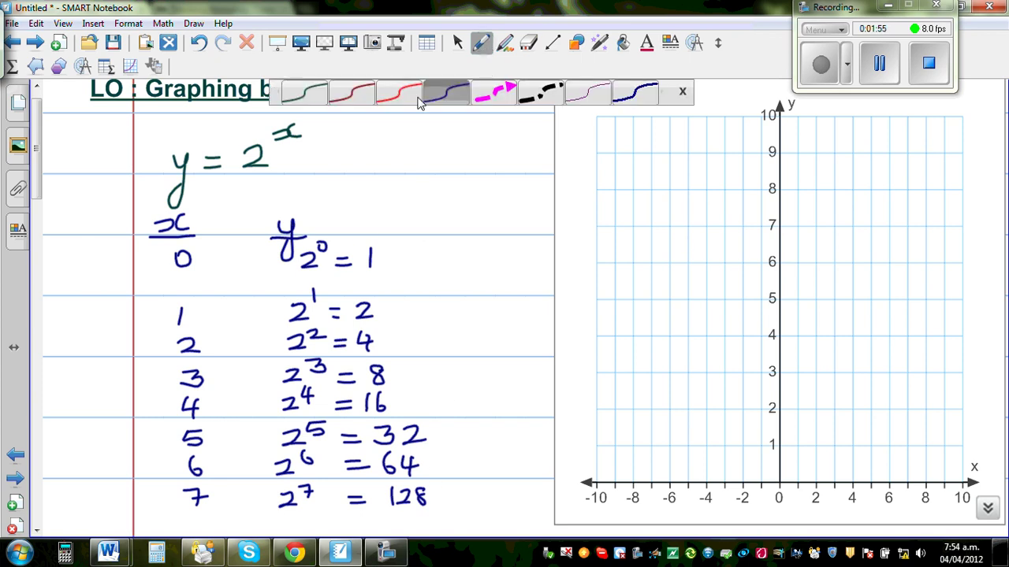
click(346, 94)
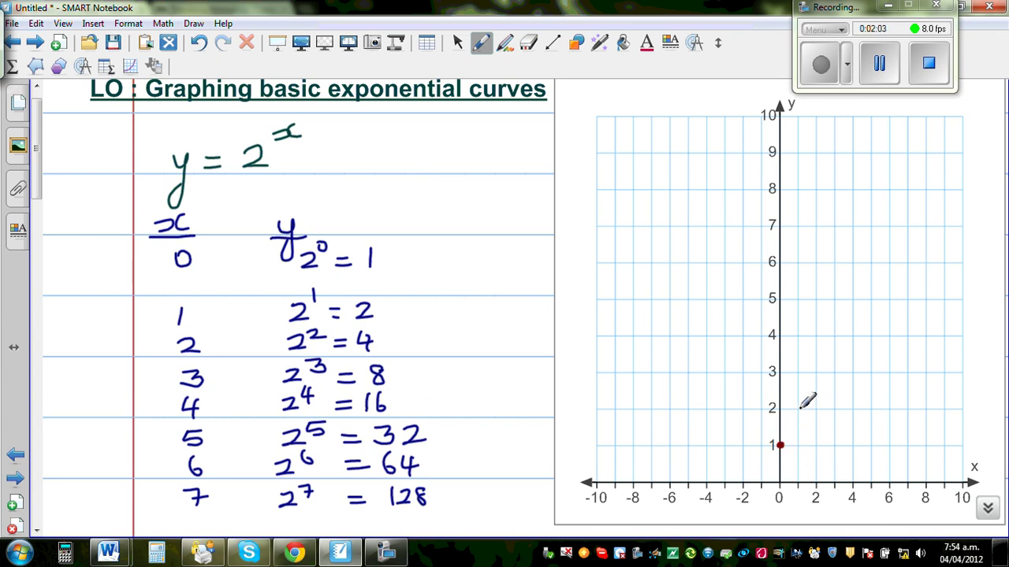
click(796, 408)
- Draw a red bracket beside the y-values and write 'x → ∞⁺, y →' next to it
mouse_move(408, 234)
mouse_down()
mouse_move(418, 339)
mouse_move(436, 364)
mouse_move(444, 499)
mouse_move(419, 511)
mouse_up()
mouse_move(447, 317)
mouse_down()
mouse_move(492, 323)
mouse_move(484, 340)
mouse_move(519, 318)
mouse_move(540, 319)
mouse_move(541, 346)
mouse_move(579, 346)
mouse_move(568, 382)
mouse_up()
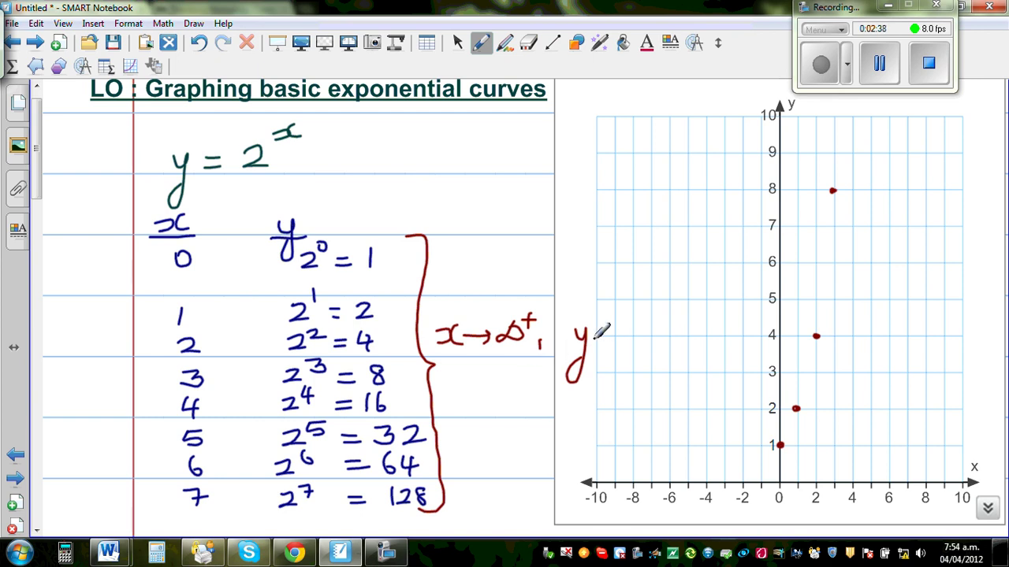
mouse_move(605, 335)
mouse_down()
mouse_move(635, 334)
mouse_move(628, 340)
mouse_up()
- Open the NewGraph calculator in RUN-MAT and compute 2^10
click(65, 553)
click(151, 279)
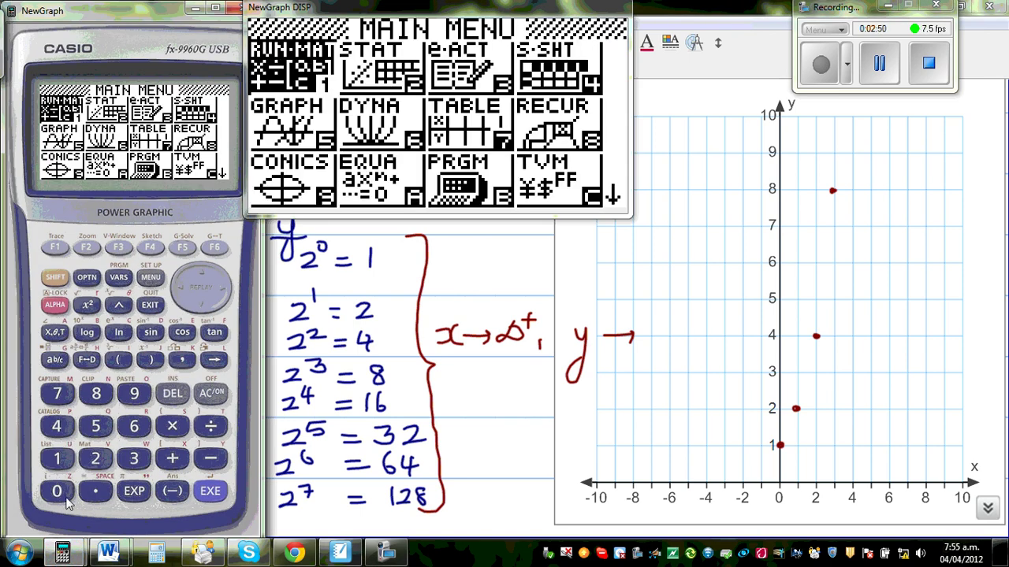
click(57, 460)
click(96, 460)
click(119, 304)
click(56, 459)
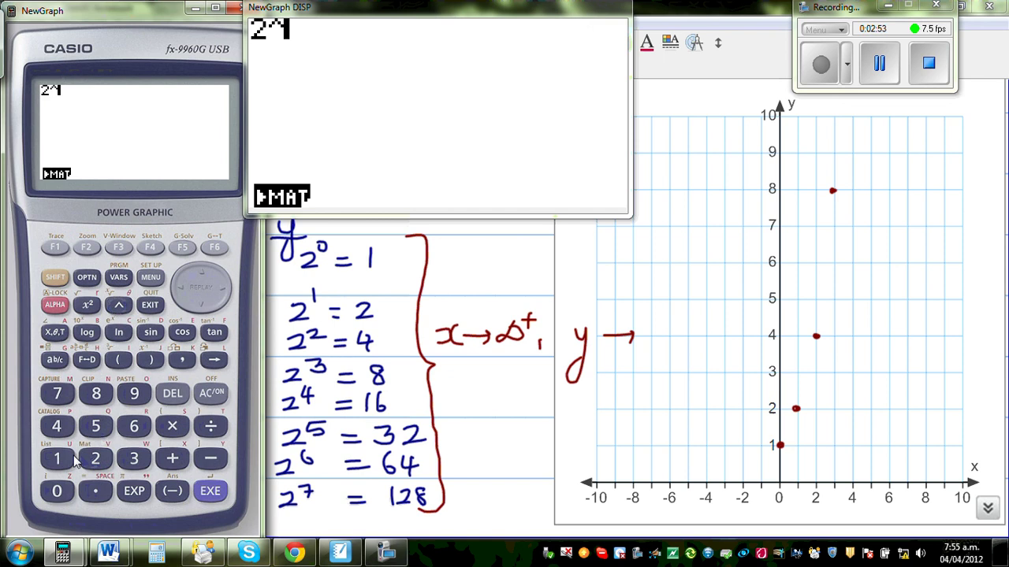
click(57, 492)
click(209, 491)
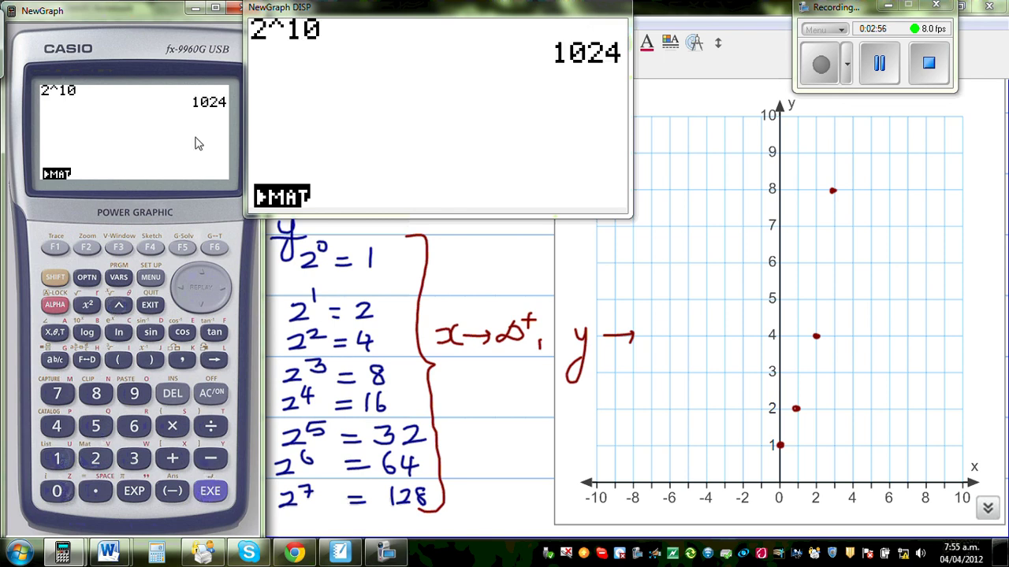
- Compute 2^20 on the calculator
click(96, 460)
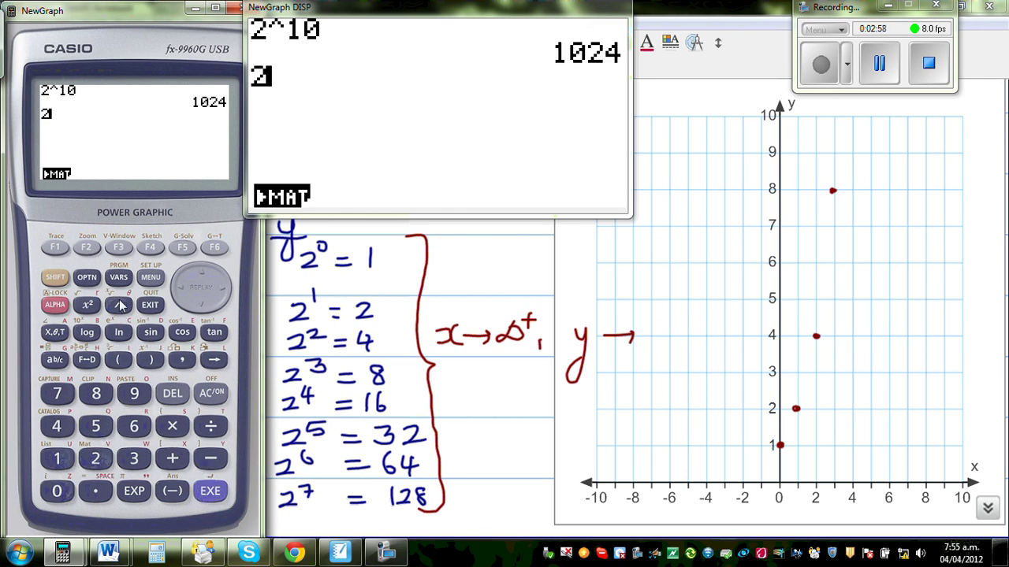
click(119, 304)
click(95, 460)
click(57, 492)
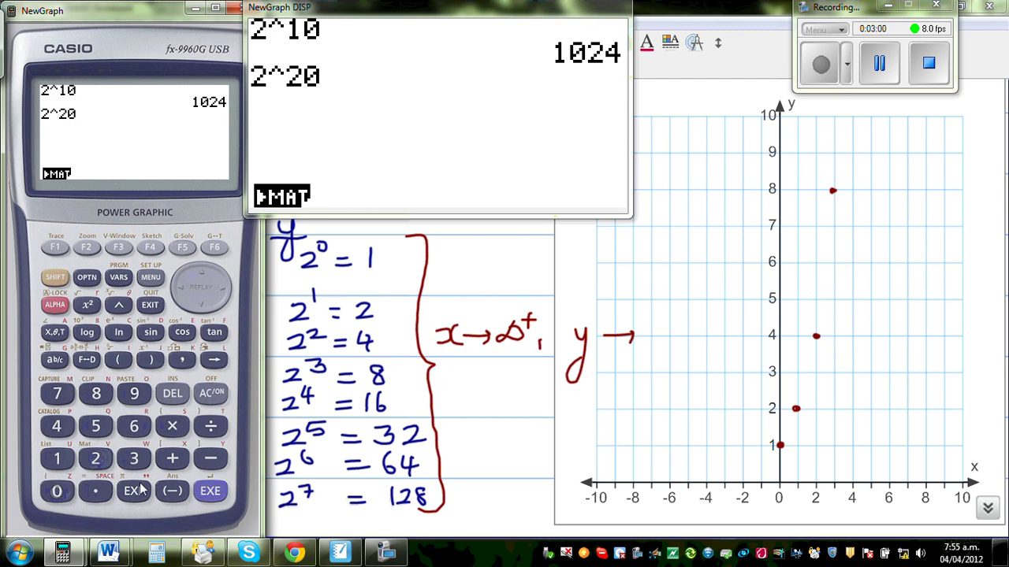
click(210, 491)
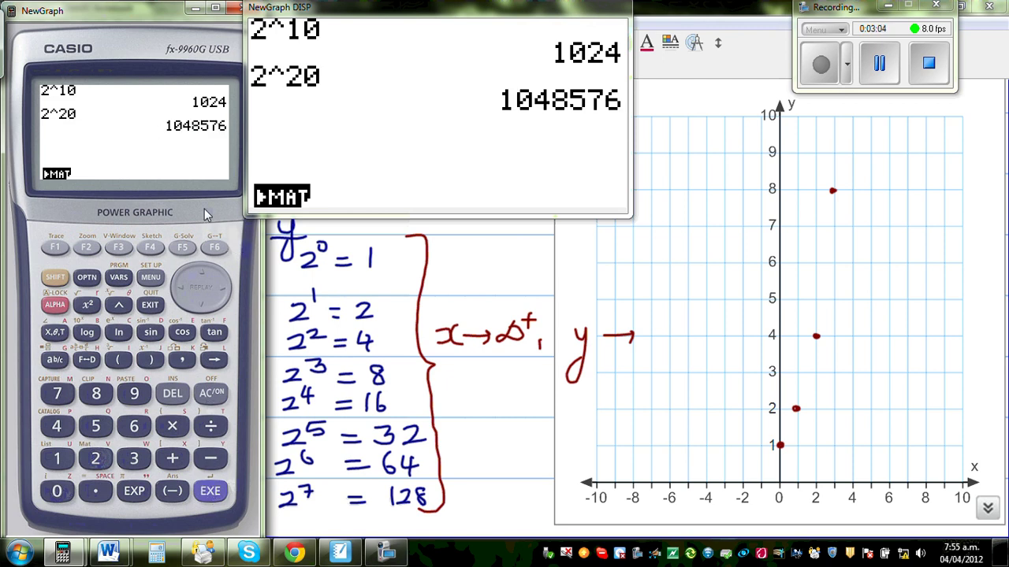
click(95, 460)
click(119, 304)
click(134, 459)
click(57, 500)
click(195, 497)
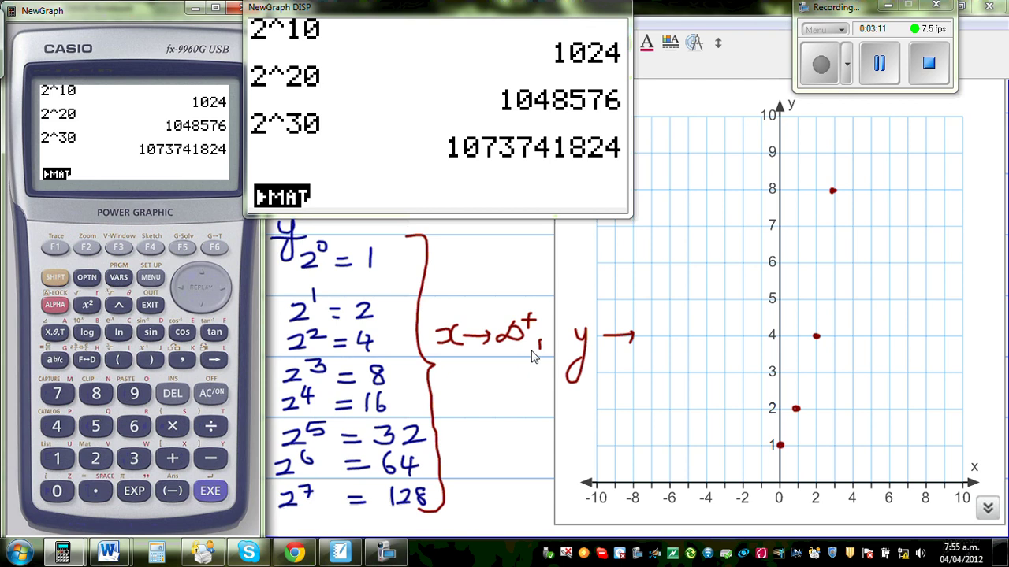
click(526, 419)
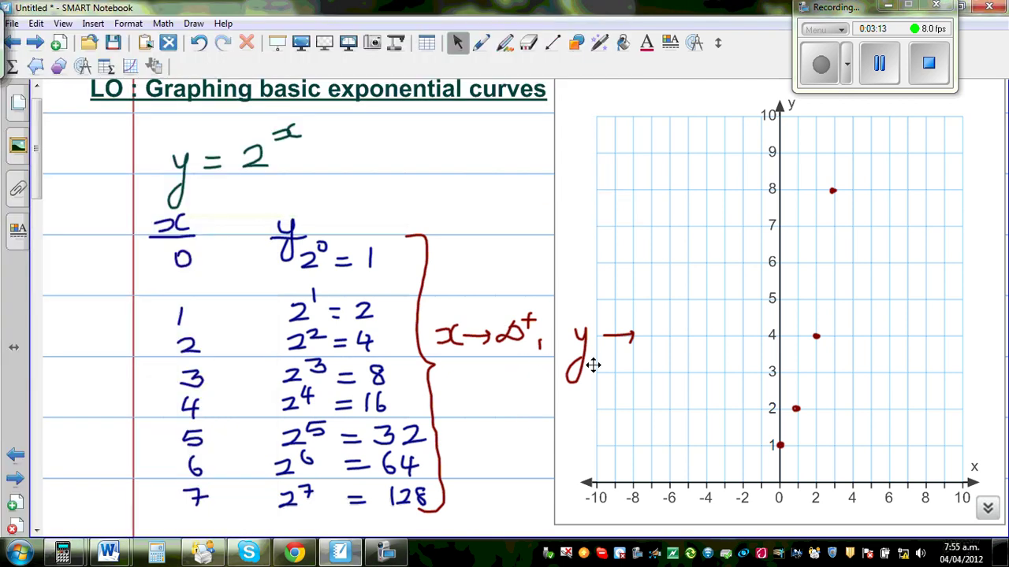
- Write an infinity sign after 'y →' so the note reads y → ∞
click(479, 44)
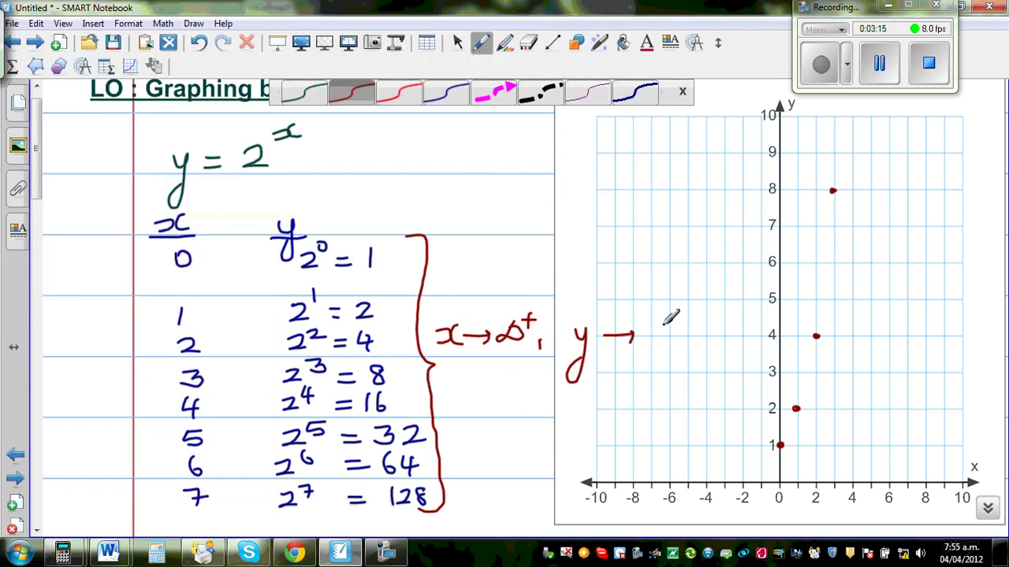
mouse_move(676, 313)
mouse_down()
mouse_move(668, 328)
mouse_move(695, 316)
mouse_up()
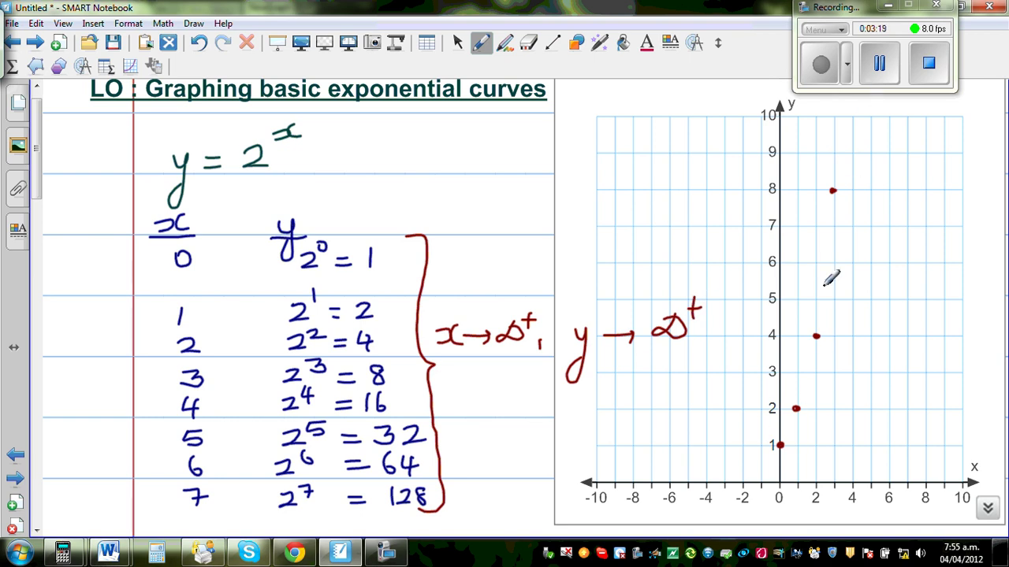
drag(36, 188, 35, 206)
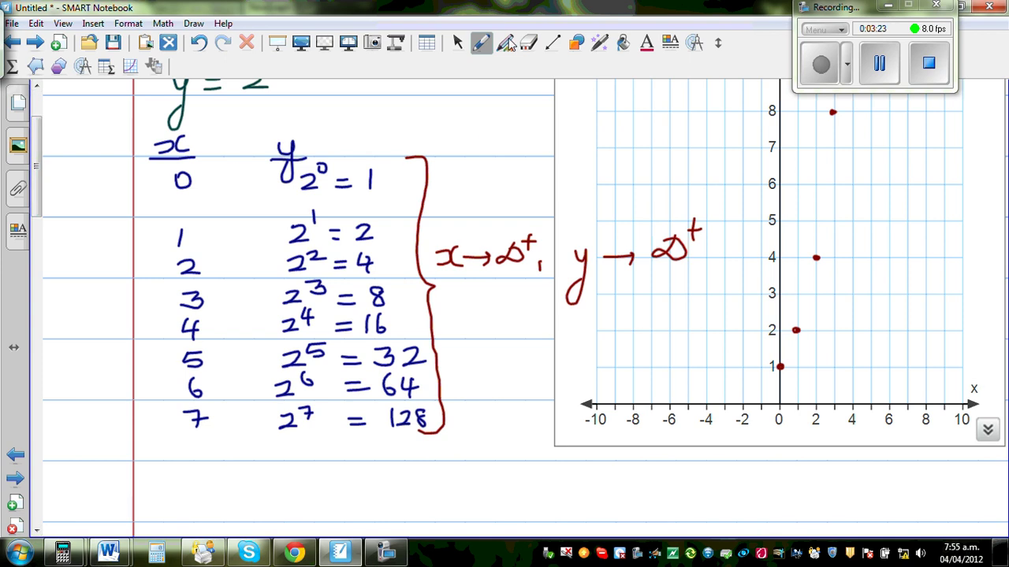
- With the red pen, add the x = −1 row: 2⁻¹ = 1/2 = 0.5
click(483, 45)
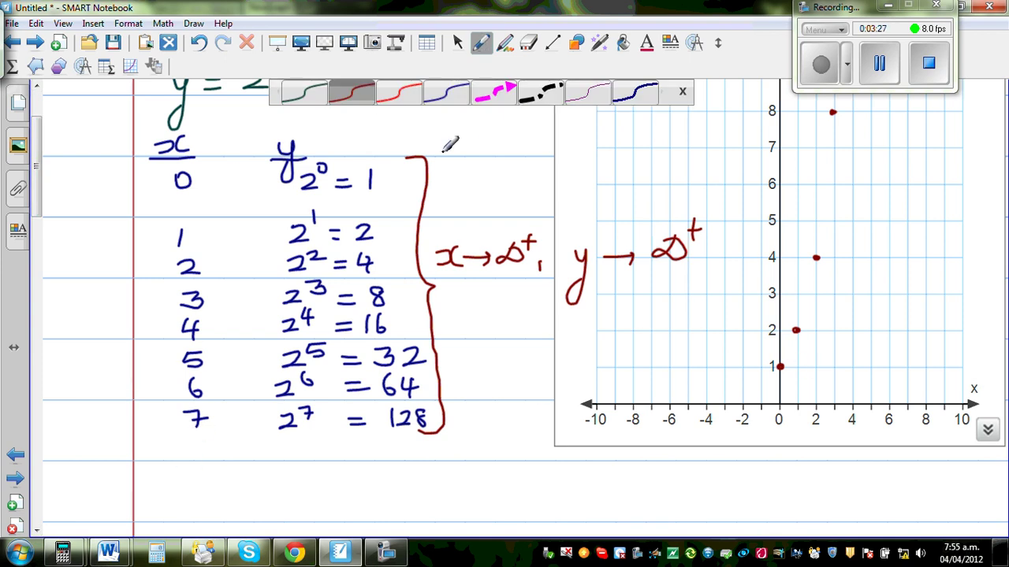
click(446, 93)
click(394, 95)
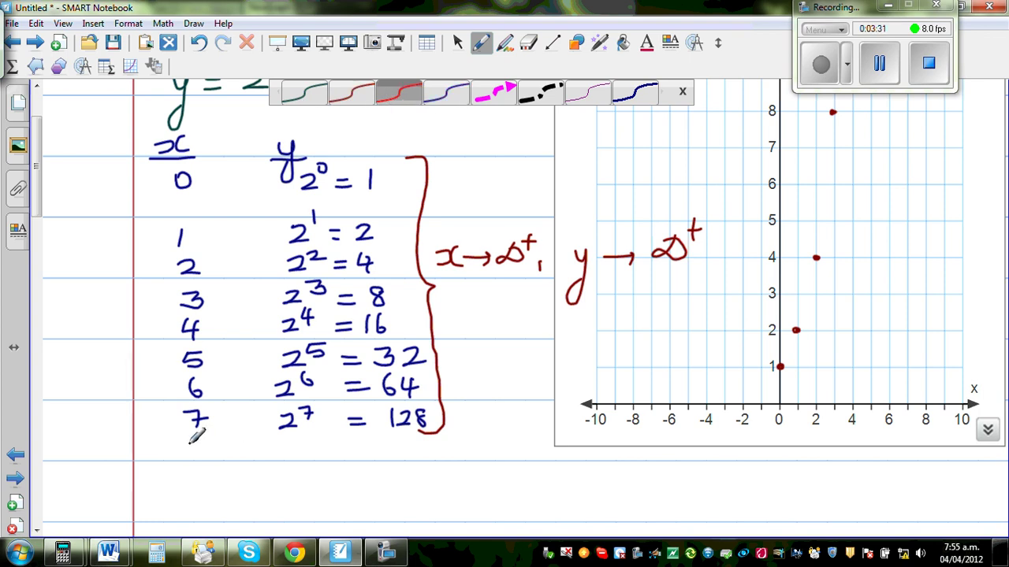
drag(166, 451, 188, 457)
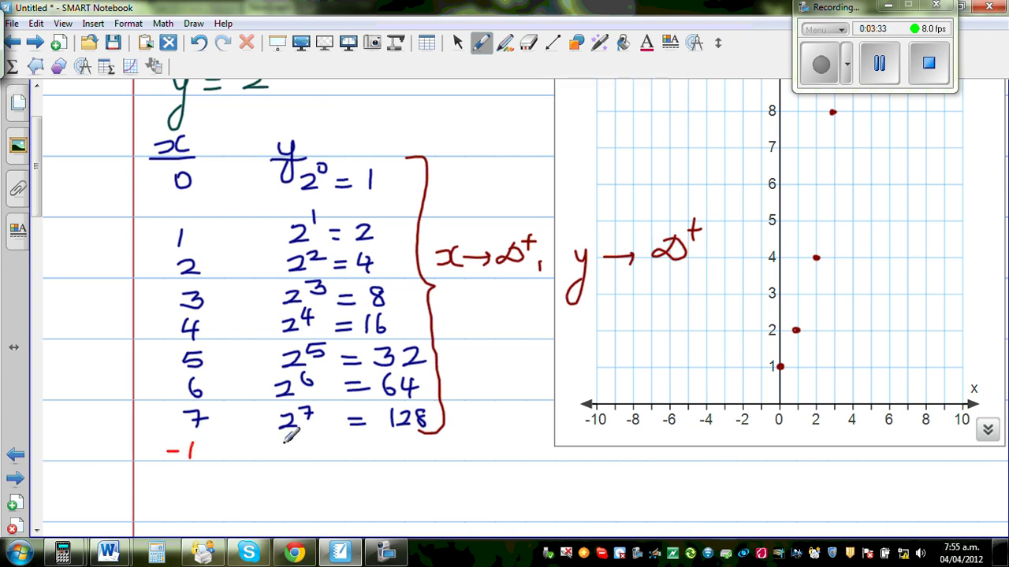
mouse_move(278, 441)
mouse_down()
mouse_move(295, 455)
mouse_move(306, 440)
mouse_move(380, 448)
mouse_up()
mouse_move(365, 453)
mouse_down()
mouse_move(391, 465)
mouse_move(425, 446)
mouse_move(413, 449)
mouse_move(465, 453)
mouse_up()
drag(465, 438, 477, 437)
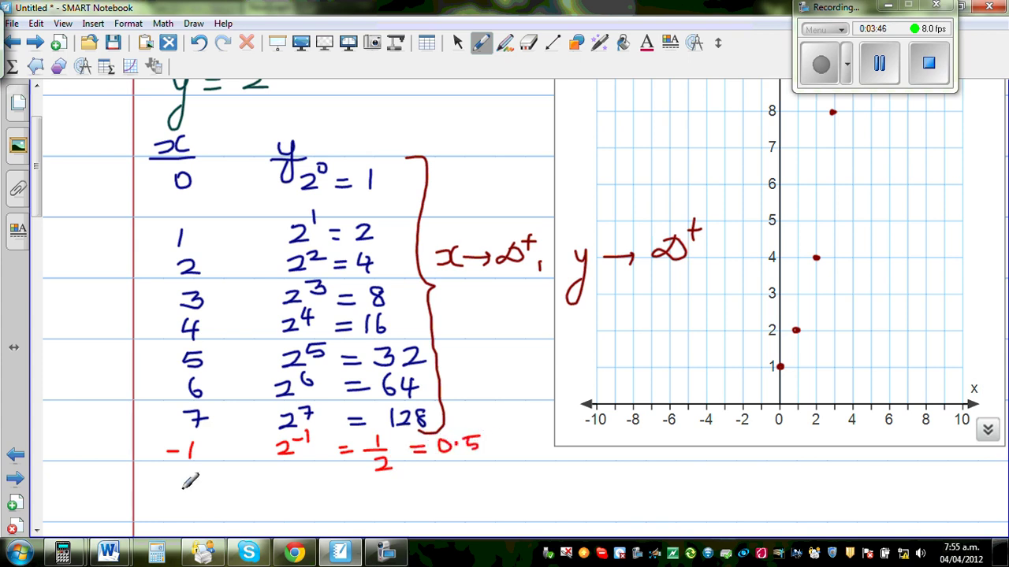
- Add the x = −2 row: 2⁻² = 1/4 = 0.25
drag(168, 498, 210, 505)
mouse_move(274, 497)
mouse_down()
mouse_move(291, 508)
mouse_move(305, 484)
mouse_move(362, 503)
mouse_move(406, 502)
mouse_move(387, 522)
mouse_move(475, 489)
mouse_move(482, 517)
mouse_move(518, 481)
mouse_move(581, 497)
mouse_move(611, 473)
mouse_up()
click(551, 491)
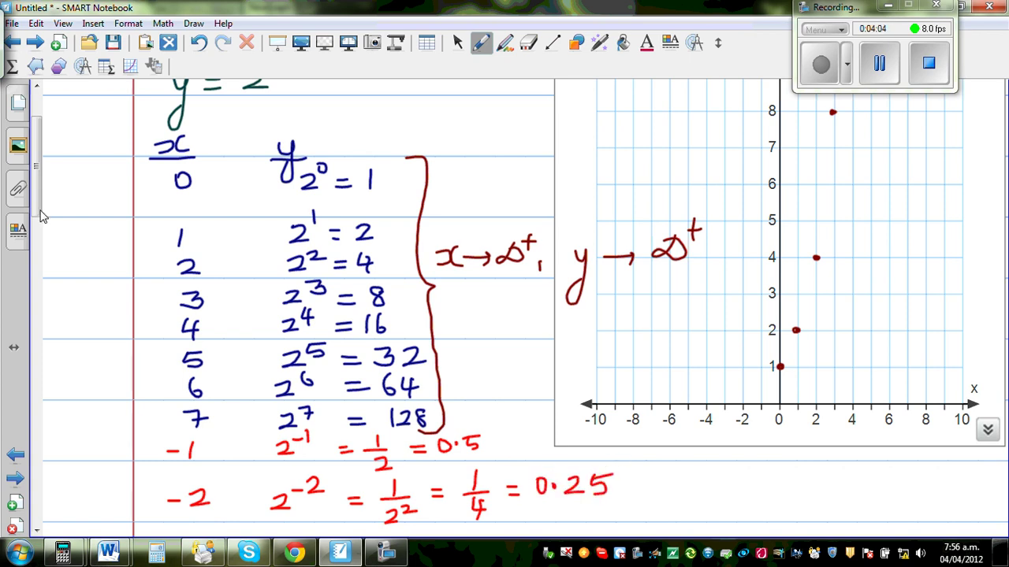
- Add the x = −3 row, 2⁻³ = 1/2³ = 0.125, erasing and redrawing the exponent
scroll(37, 188, down, 3)
mouse_move(162, 429)
mouse_down()
mouse_move(220, 419)
mouse_move(197, 435)
mouse_up()
drag(279, 418, 301, 436)
drag(316, 402, 317, 417)
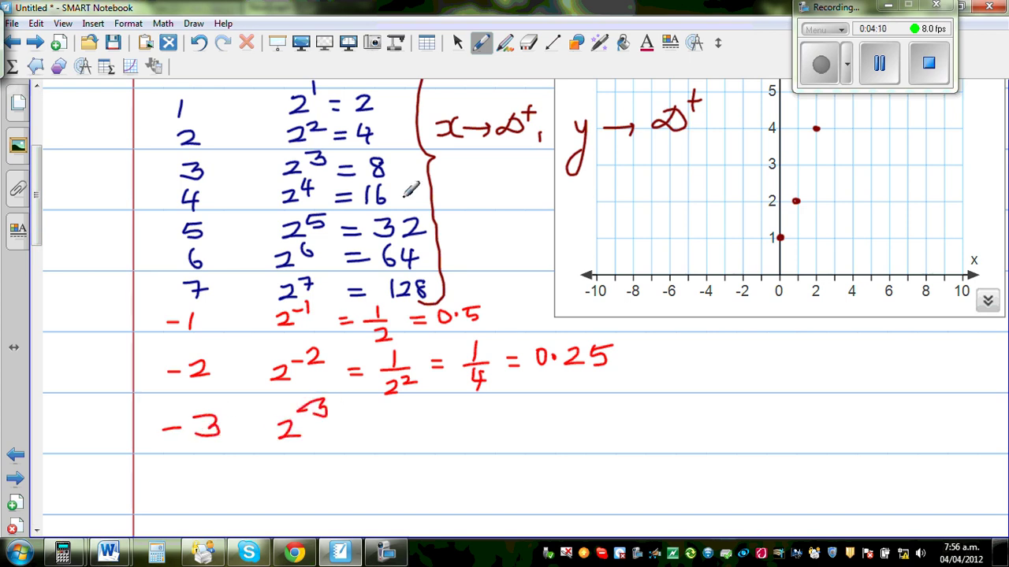
click(531, 43)
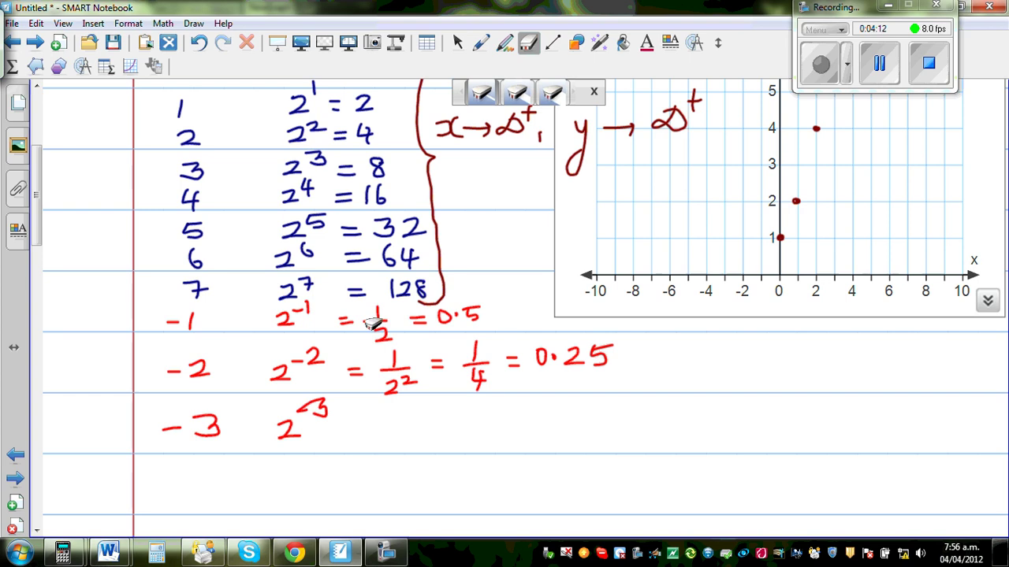
drag(306, 412, 320, 405)
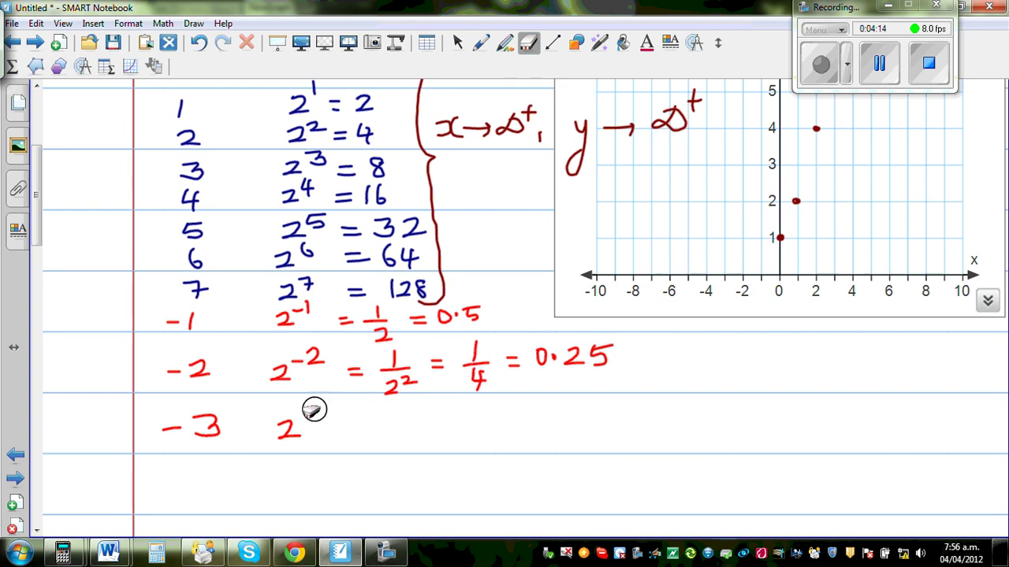
click(481, 43)
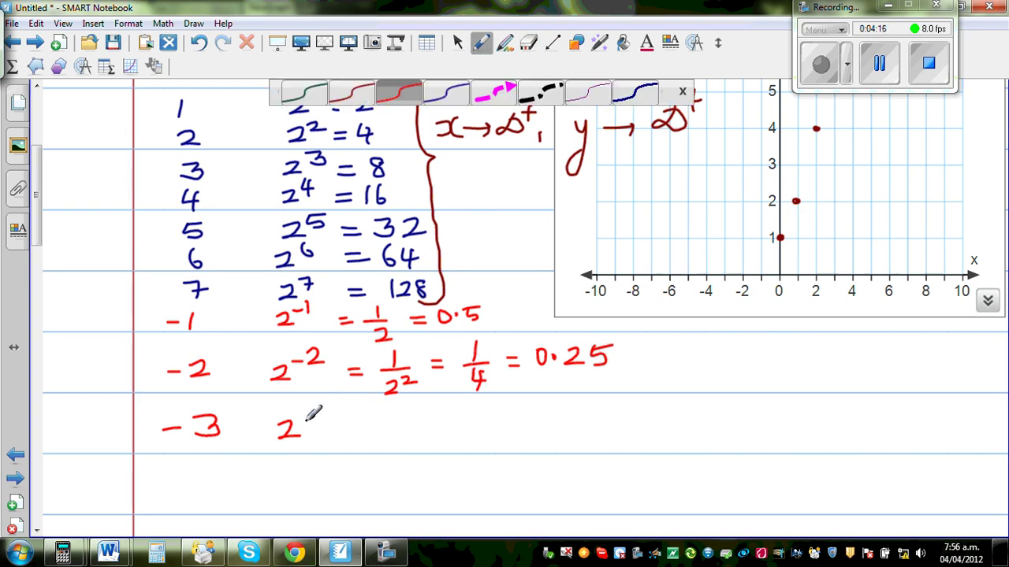
mouse_move(306, 404)
mouse_down()
mouse_move(327, 413)
mouse_move(386, 419)
mouse_move(380, 426)
mouse_move(423, 418)
mouse_move(409, 437)
mouse_move(432, 446)
mouse_up()
click(375, 423)
mouse_move(470, 412)
mouse_down()
mouse_move(514, 415)
mouse_move(508, 435)
mouse_move(544, 407)
mouse_move(538, 416)
mouse_move(577, 415)
mouse_move(579, 405)
mouse_move(597, 420)
mouse_move(630, 420)
mouse_up()
drag(634, 400, 648, 400)
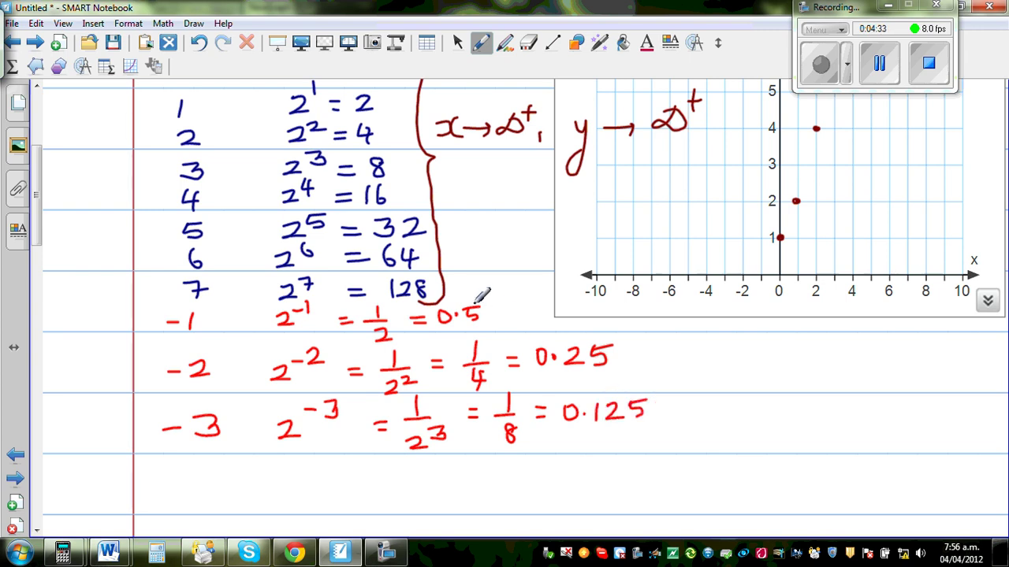
- Add the x = −4 row, 2⁻⁴ = 1/2⁴ = 1/16 = 0.625, and extend 0.125 to 0.1250
drag(170, 491, 228, 491)
drag(219, 473, 218, 499)
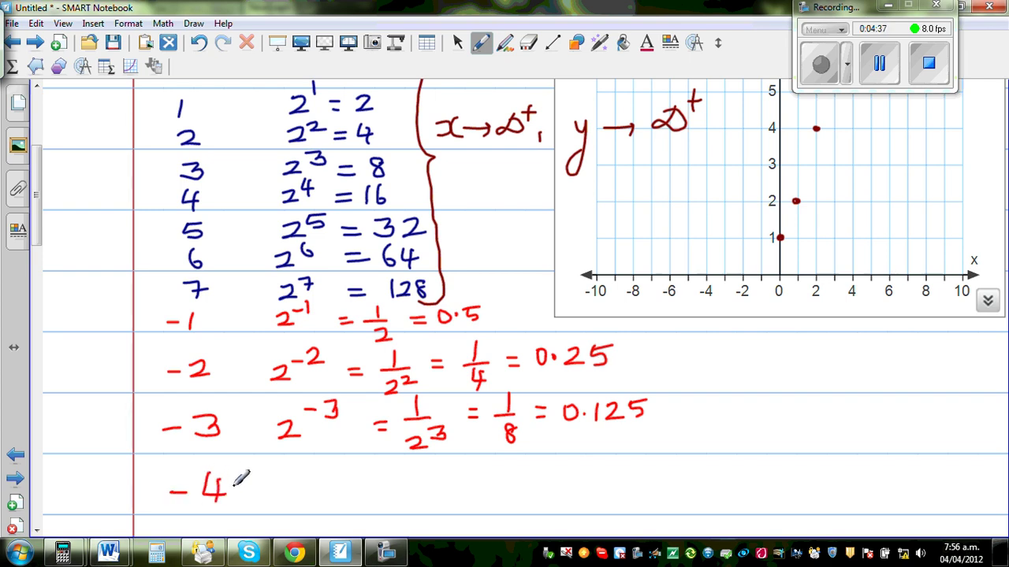
mouse_move(289, 481)
mouse_down()
mouse_move(310, 497)
mouse_move(329, 468)
mouse_move(350, 468)
mouse_move(343, 476)
mouse_move(402, 475)
mouse_move(403, 486)
mouse_up()
drag(441, 455, 439, 478)
mouse_move(427, 483)
mouse_down()
mouse_move(453, 481)
mouse_move(456, 511)
mouse_move(465, 493)
mouse_move(460, 502)
mouse_up()
drag(485, 470, 498, 469)
mouse_move(484, 476)
mouse_down()
mouse_move(529, 464)
mouse_move(528, 477)
mouse_up()
mouse_move(516, 487)
mouse_down()
mouse_move(543, 486)
mouse_move(524, 508)
mouse_move(534, 502)
mouse_up()
drag(659, 400, 660, 401)
mouse_move(567, 474)
mouse_down()
mouse_move(599, 481)
mouse_move(608, 468)
mouse_up()
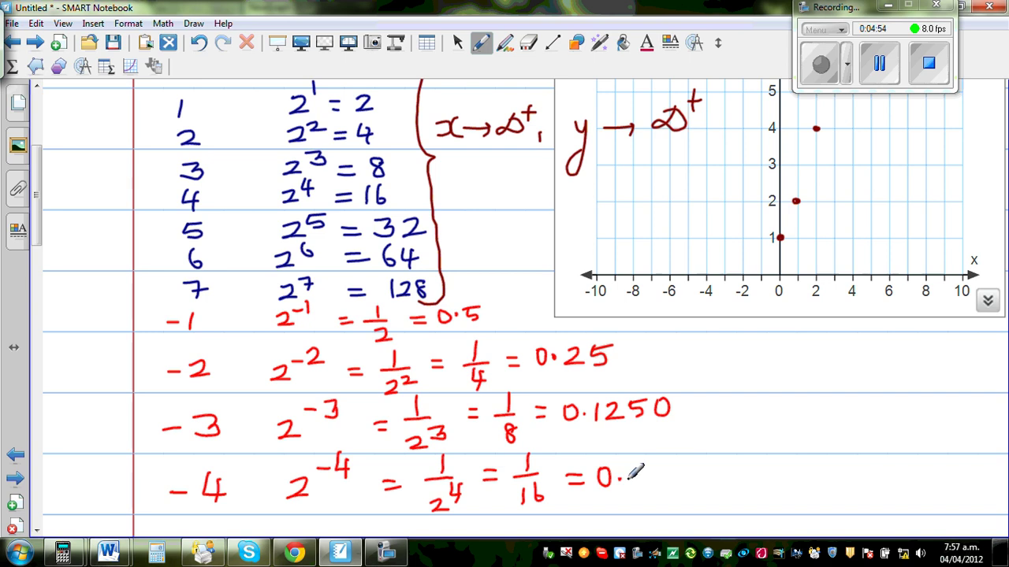
mouse_move(641, 464)
mouse_down()
mouse_move(640, 484)
mouse_move(669, 473)
mouse_move(676, 486)
mouse_move(701, 465)
mouse_up()
- Bring back the calculator and evaluate 2^−4, which gives 0.0625
mouse_move(62, 552)
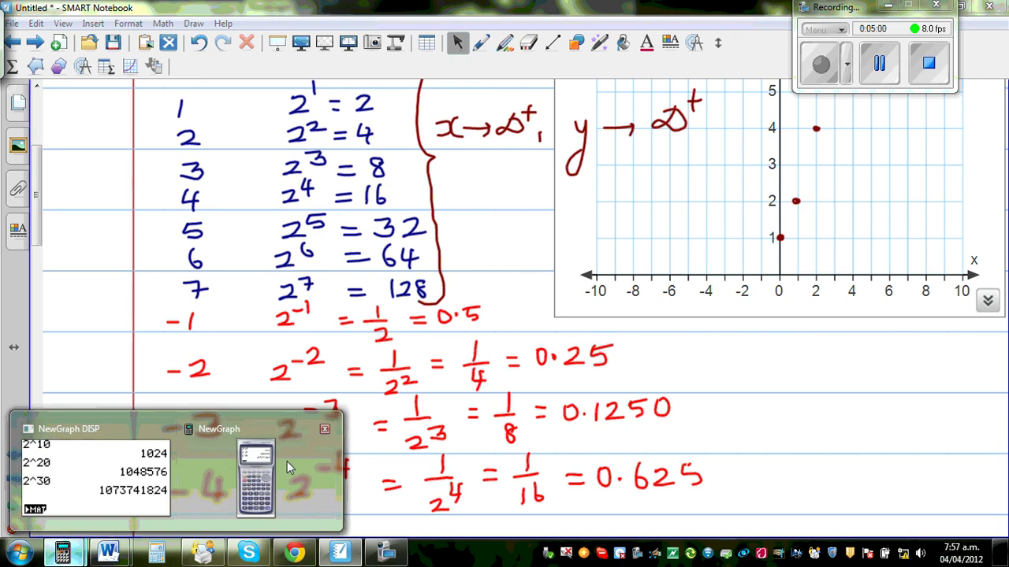
click(162, 498)
click(91, 465)
click(118, 305)
click(208, 460)
click(57, 426)
click(209, 492)
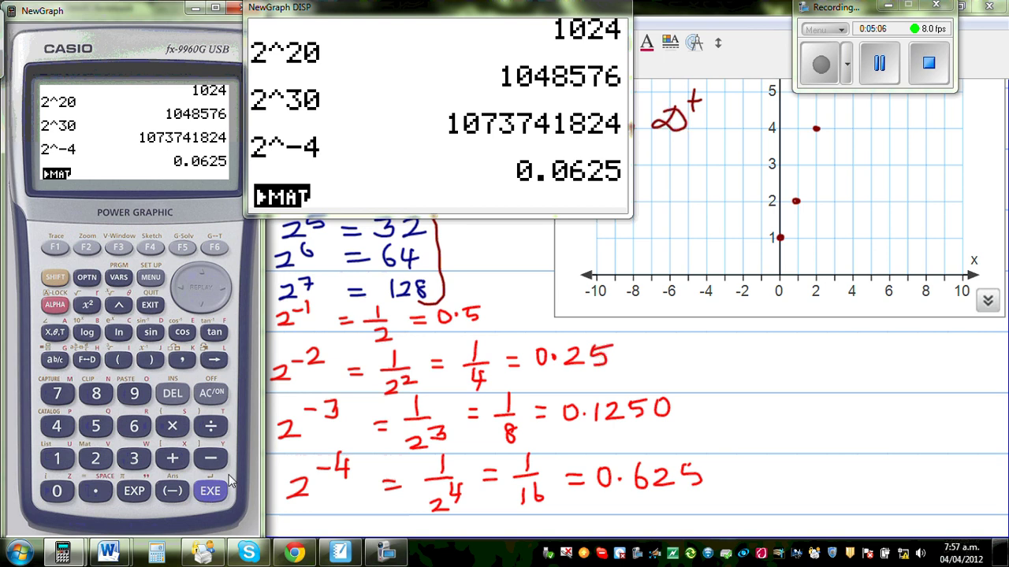
- With the red pen, insert a 0 so the x = -4 value reads 0.0625
click(788, 406)
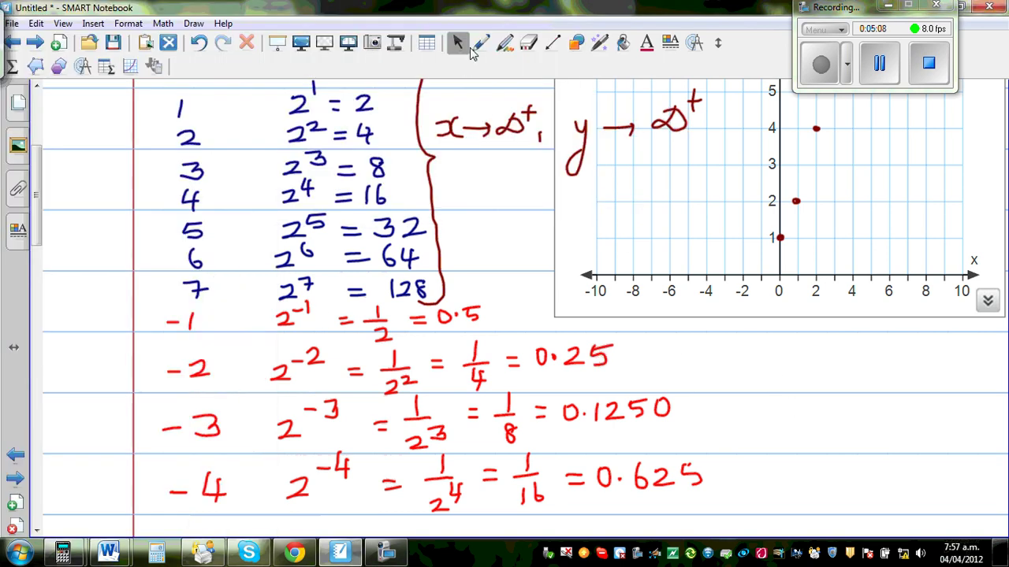
click(478, 44)
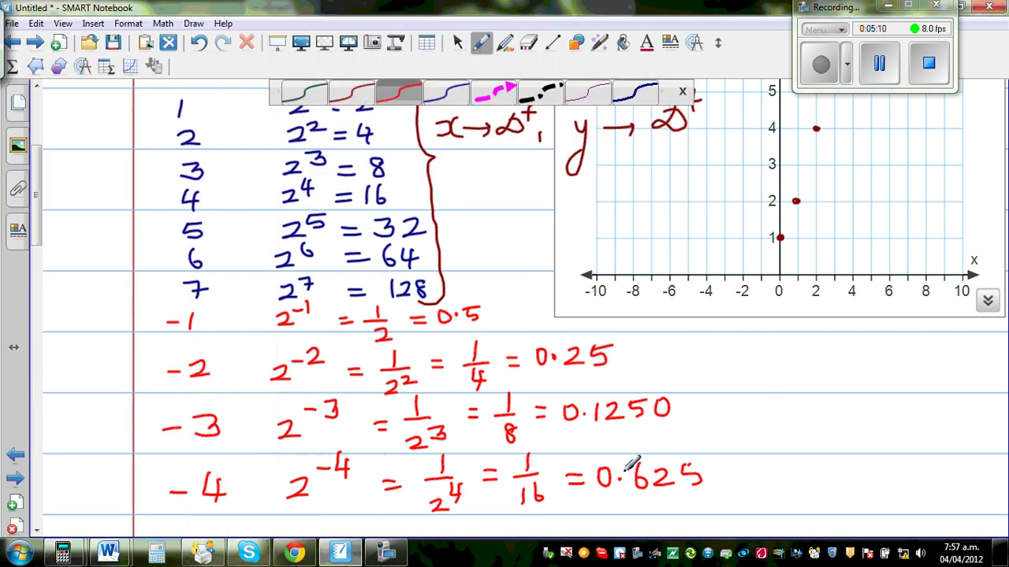
drag(628, 484, 635, 470)
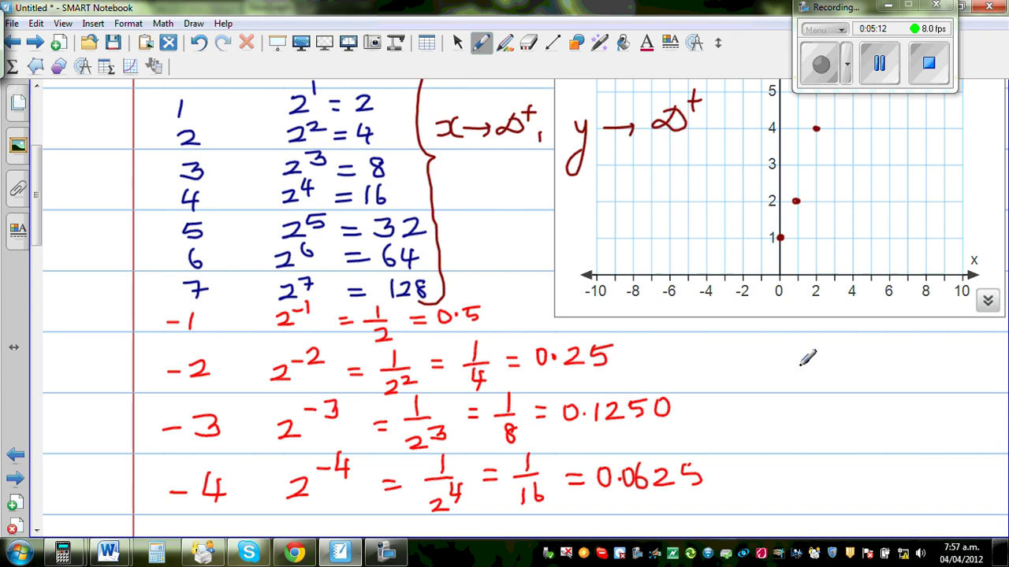
- In dark green, brace the negative-x rows and write 'x → −∞, y → 0' beside them
click(482, 42)
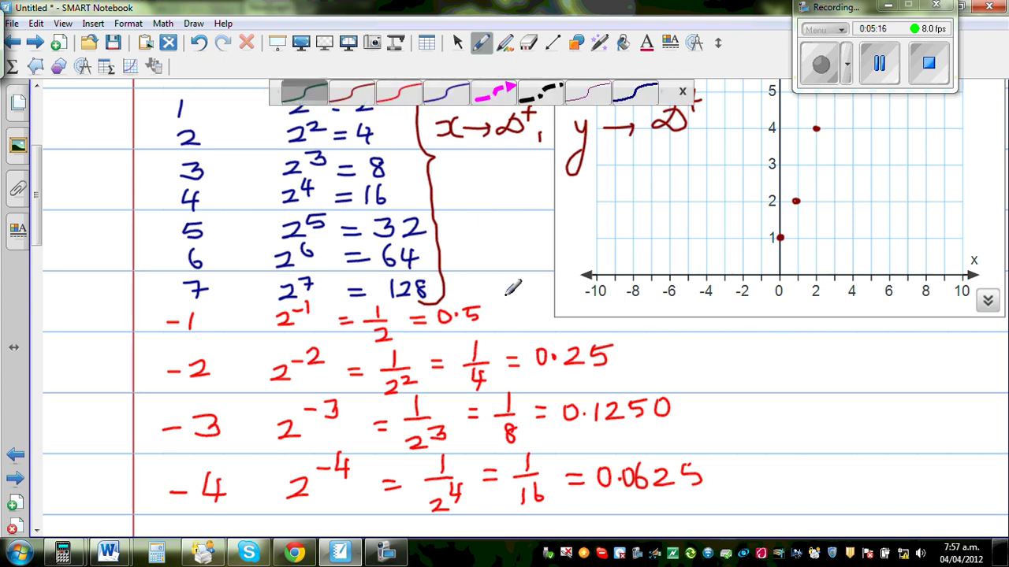
mouse_move(505, 295)
mouse_down()
mouse_move(636, 330)
mouse_move(719, 367)
mouse_move(720, 487)
mouse_move(694, 498)
mouse_up()
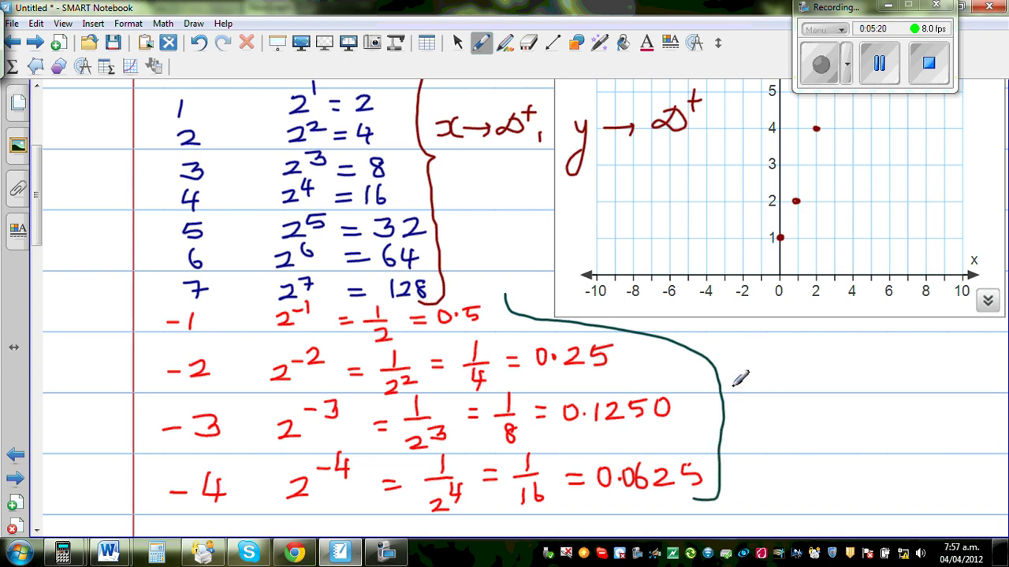
mouse_move(729, 388)
mouse_down()
mouse_move(750, 388)
mouse_move(741, 393)
mouse_up()
mouse_move(764, 377)
mouse_down()
mouse_move(776, 392)
mouse_move(842, 385)
mouse_move(834, 392)
mouse_move(896, 358)
mouse_up()
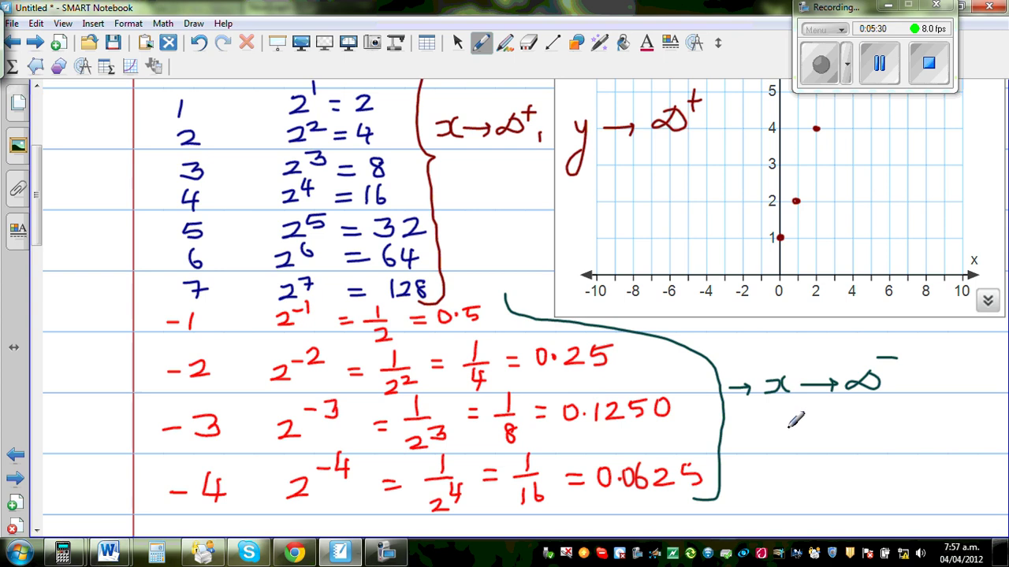
mouse_move(784, 431)
mouse_down()
mouse_move(795, 472)
mouse_move(778, 471)
mouse_move(880, 427)
mouse_up()
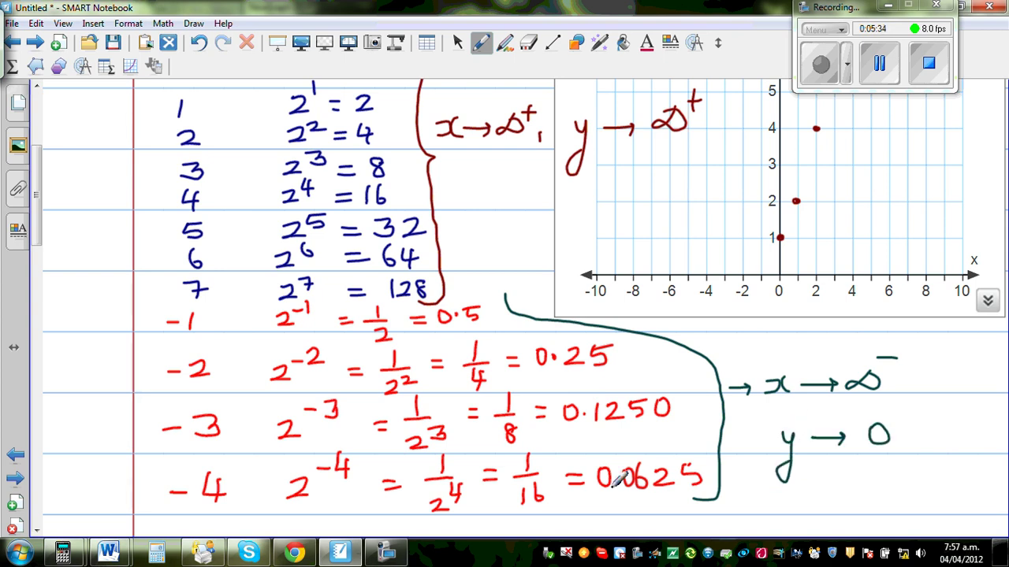